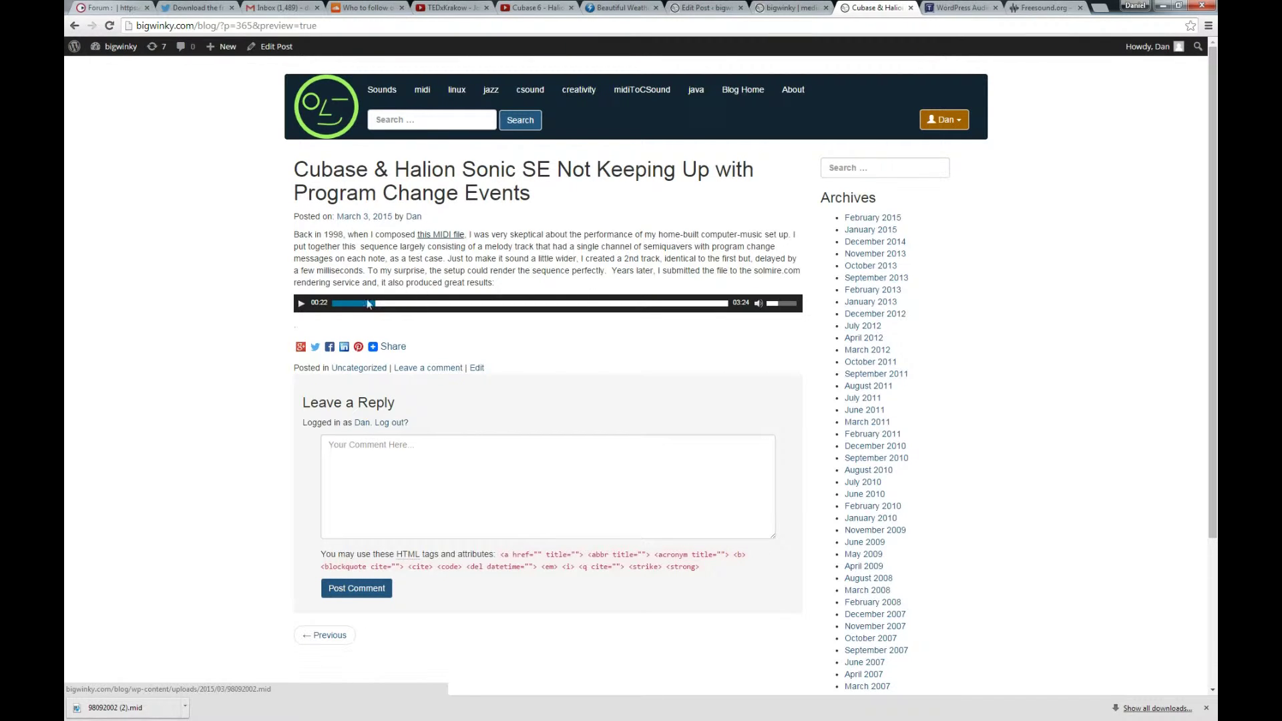
- Play a short stretch of the blog post's audio, pause it, and switch to Cubase LE 6
left_click(300, 304)
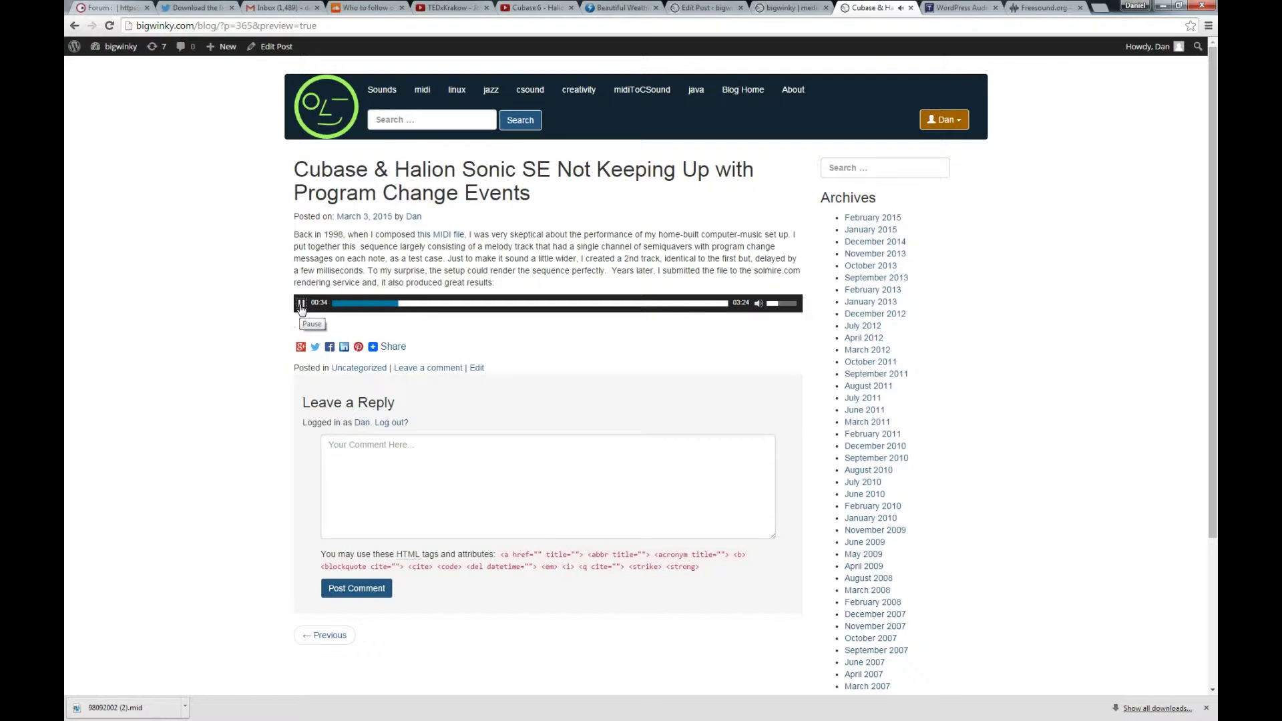
left_click(300, 306)
left_click(1163, 6)
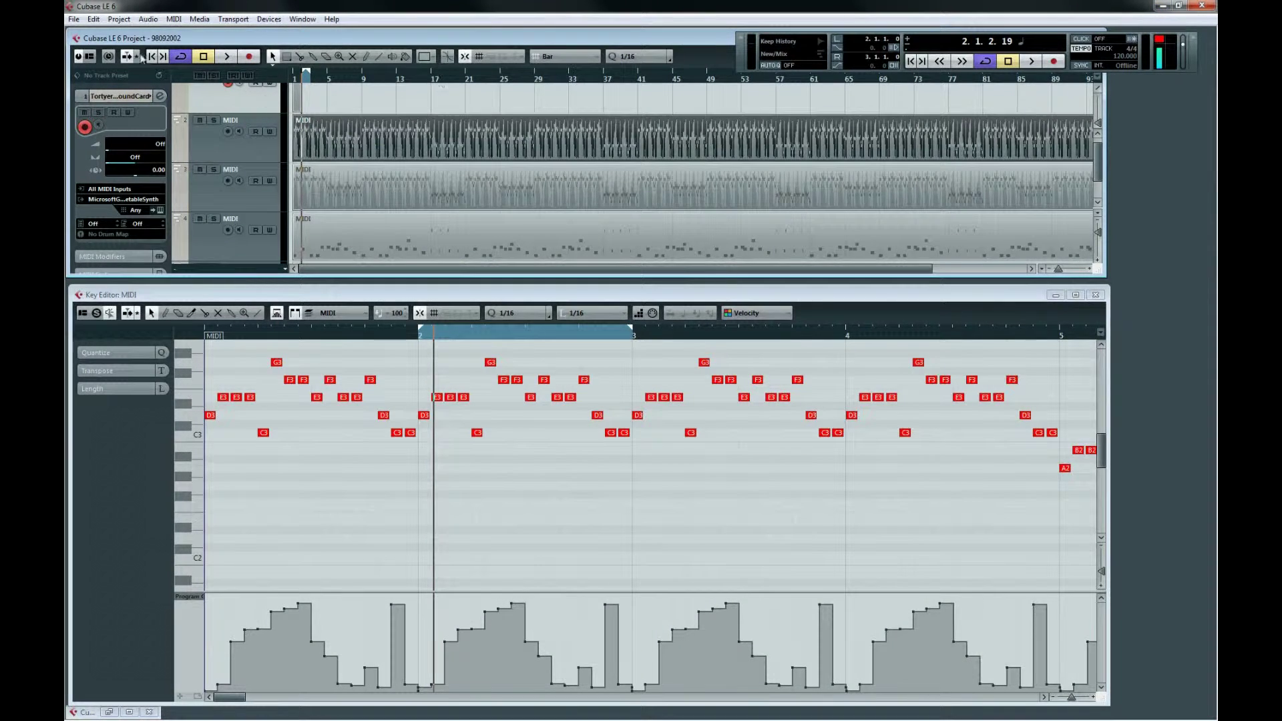
left_click(74, 19)
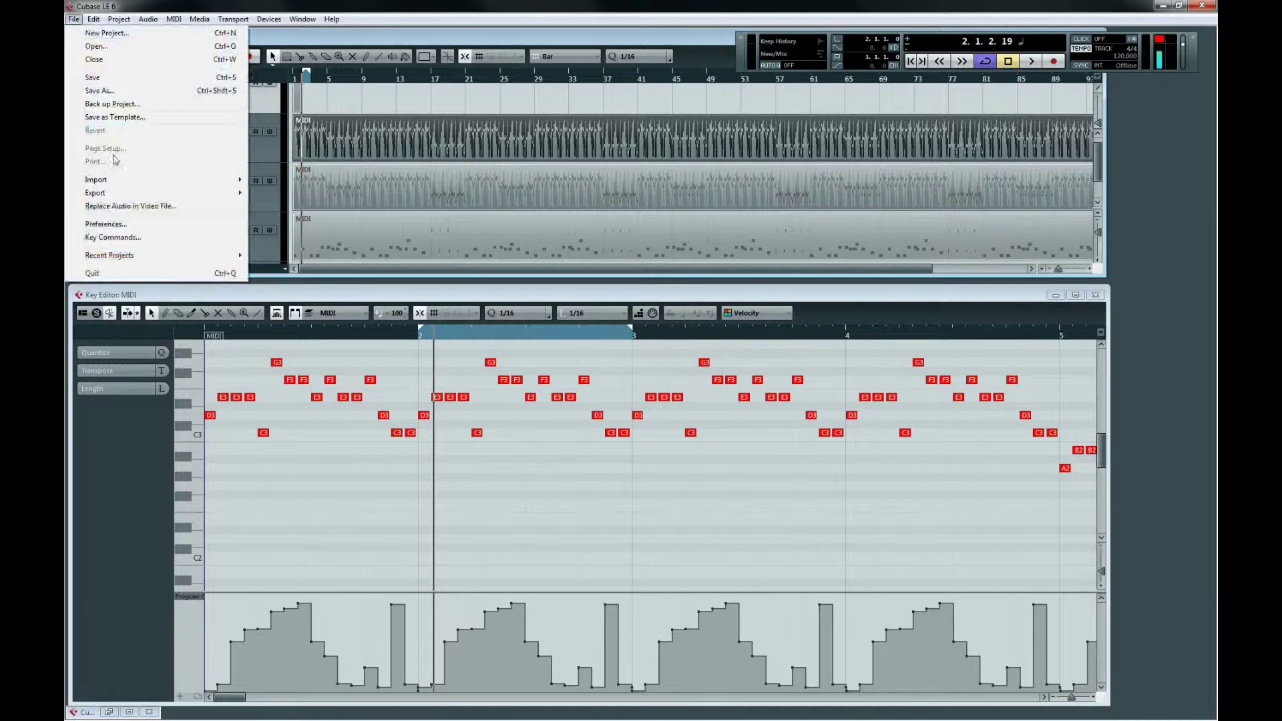
mouse_move(134, 179)
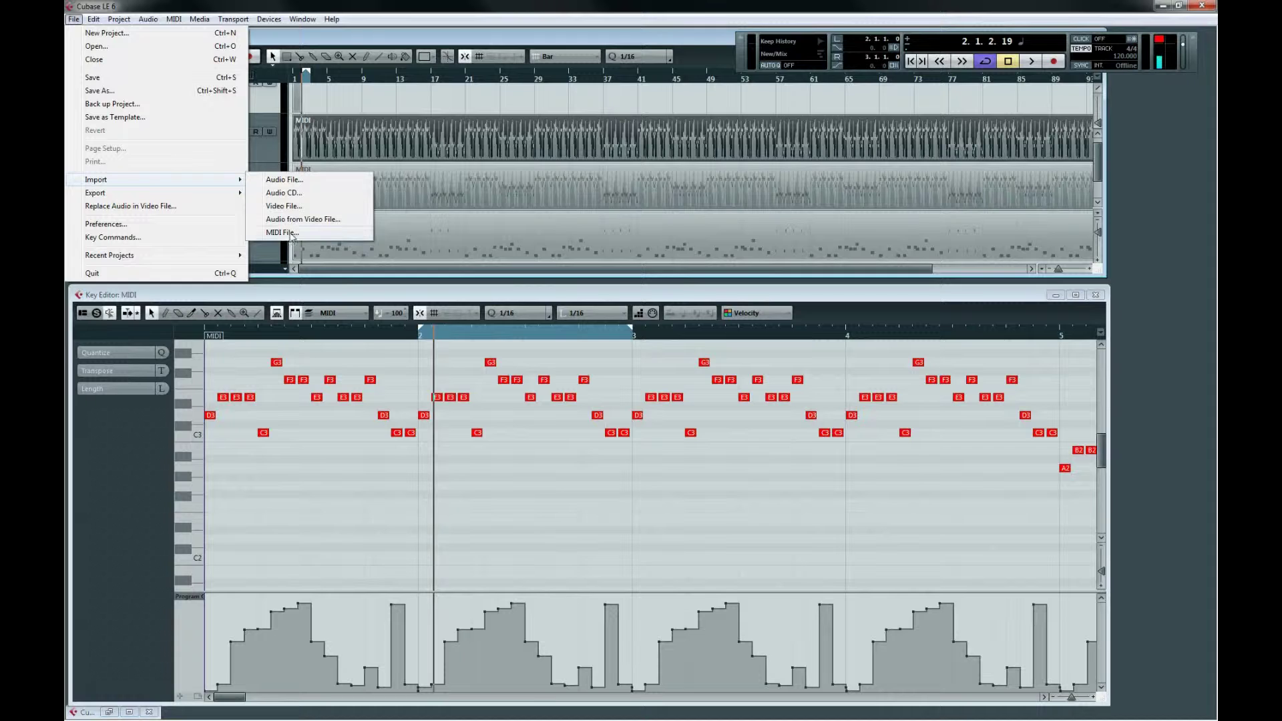
left_click(406, 32)
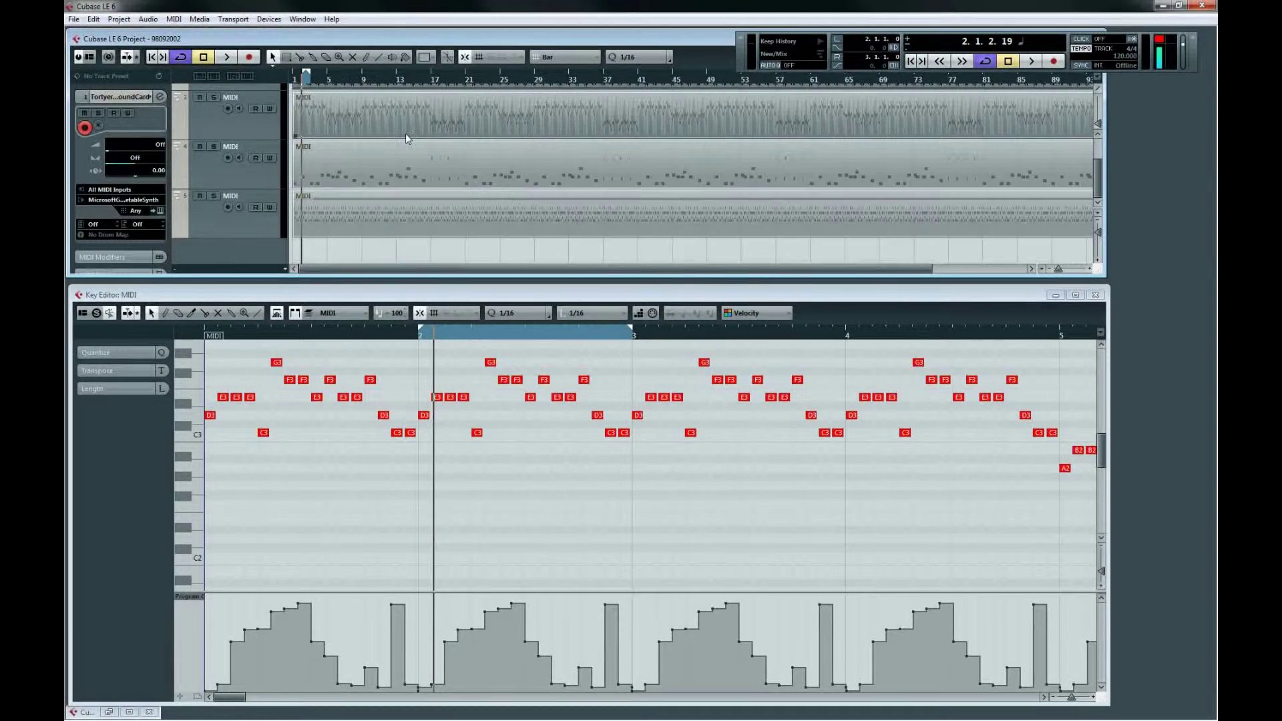
- Play back the looped bar 2 of the imported MIDI tracks, then stop playback
double_click(375, 158)
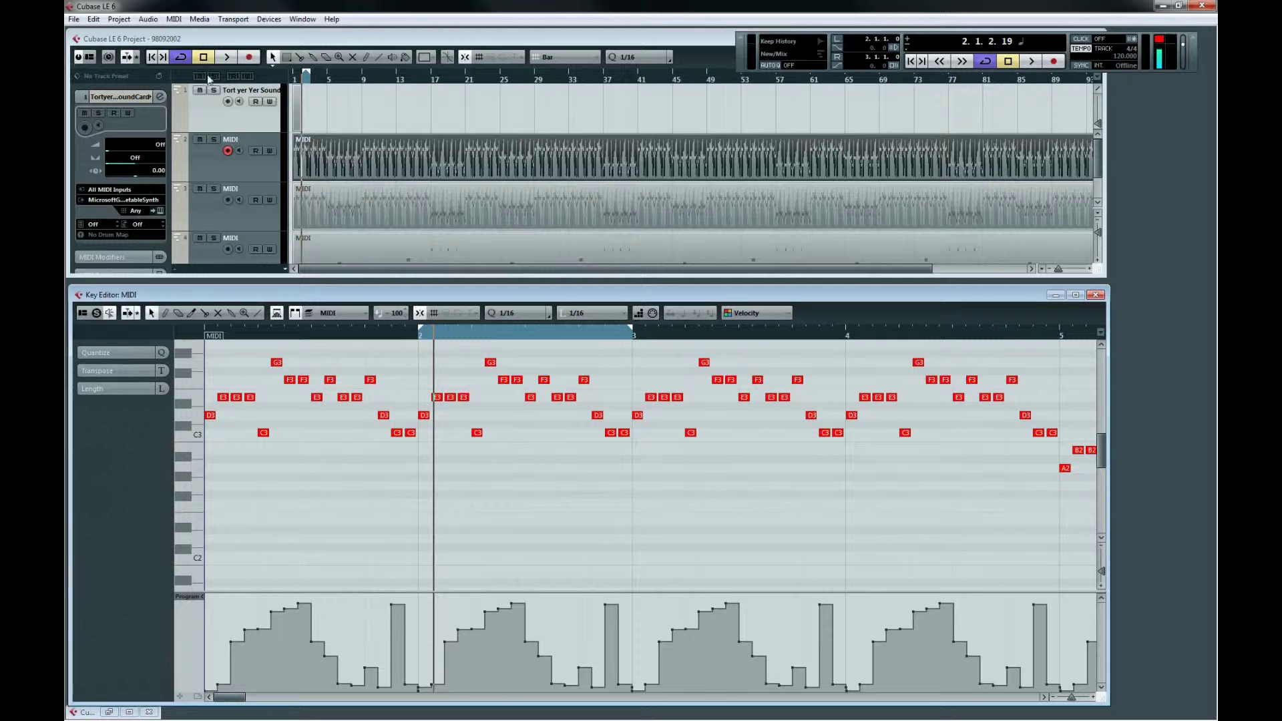
left_click(225, 59)
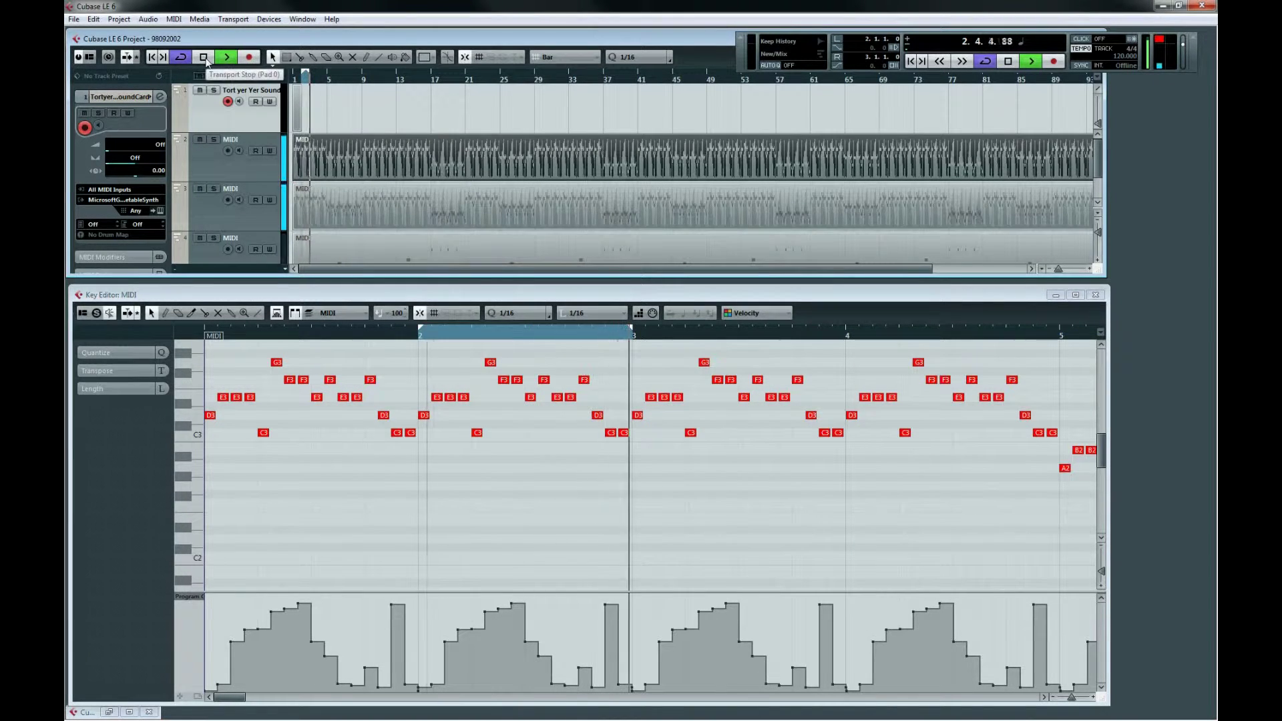
left_click(204, 57)
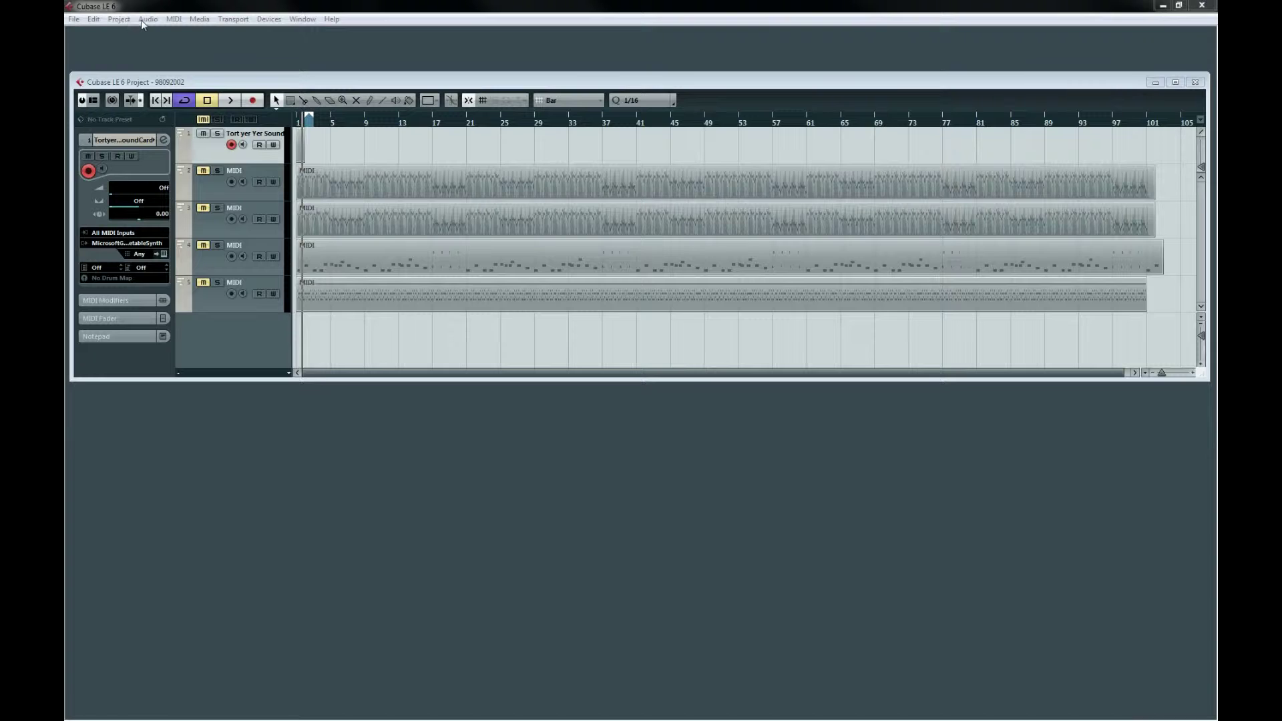
- Add an instrument track using the HALion Sonic SE preset [GM 114] Agogo
left_click(119, 19)
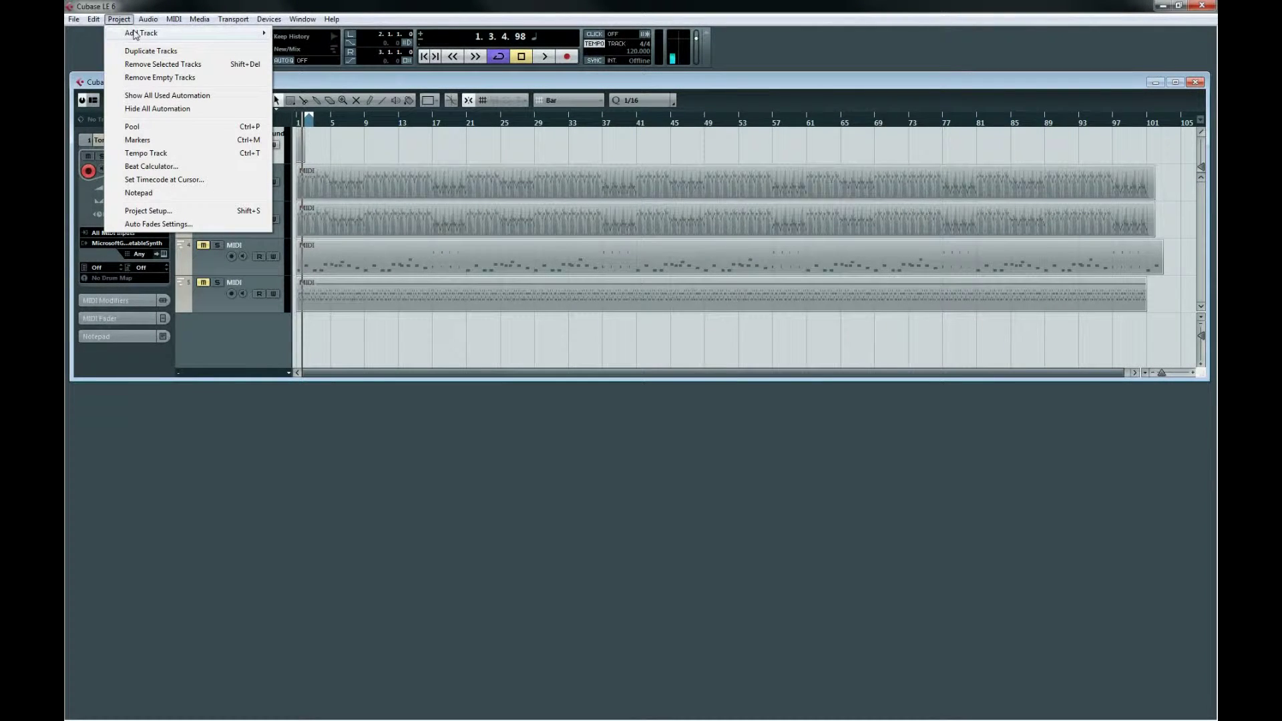
mouse_move(134, 33)
left_click(303, 46)
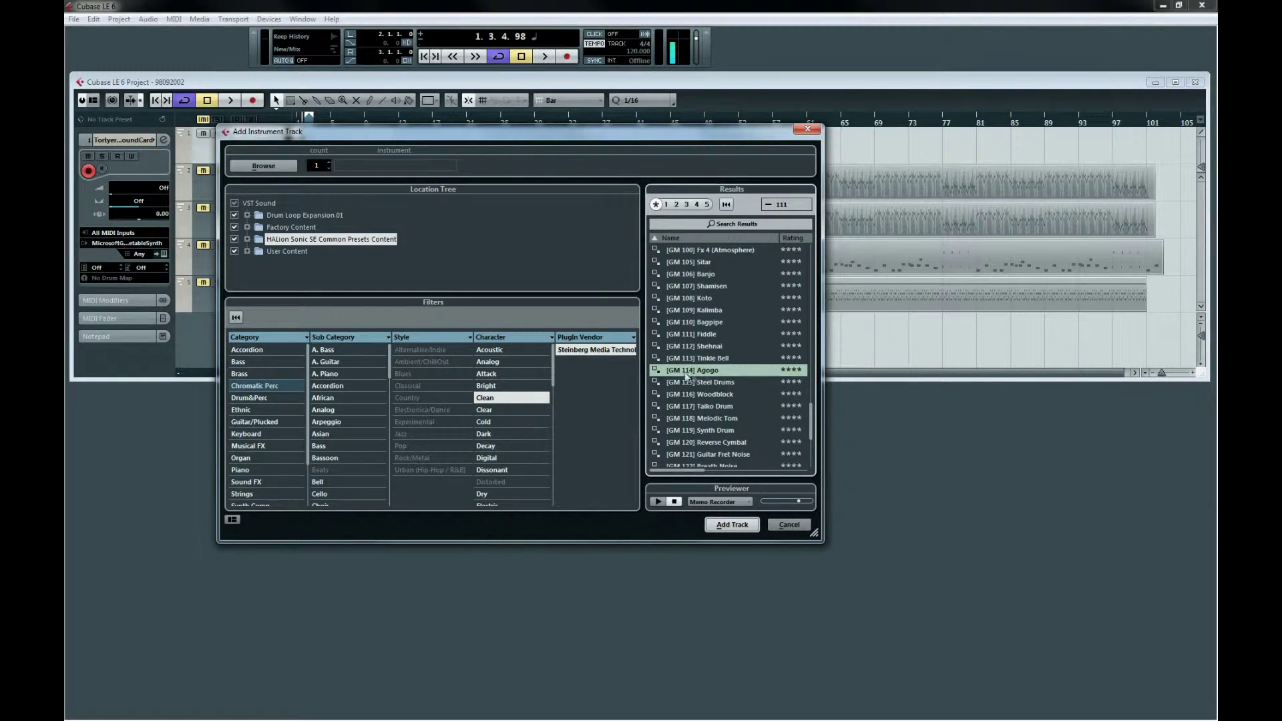
left_click(731, 524)
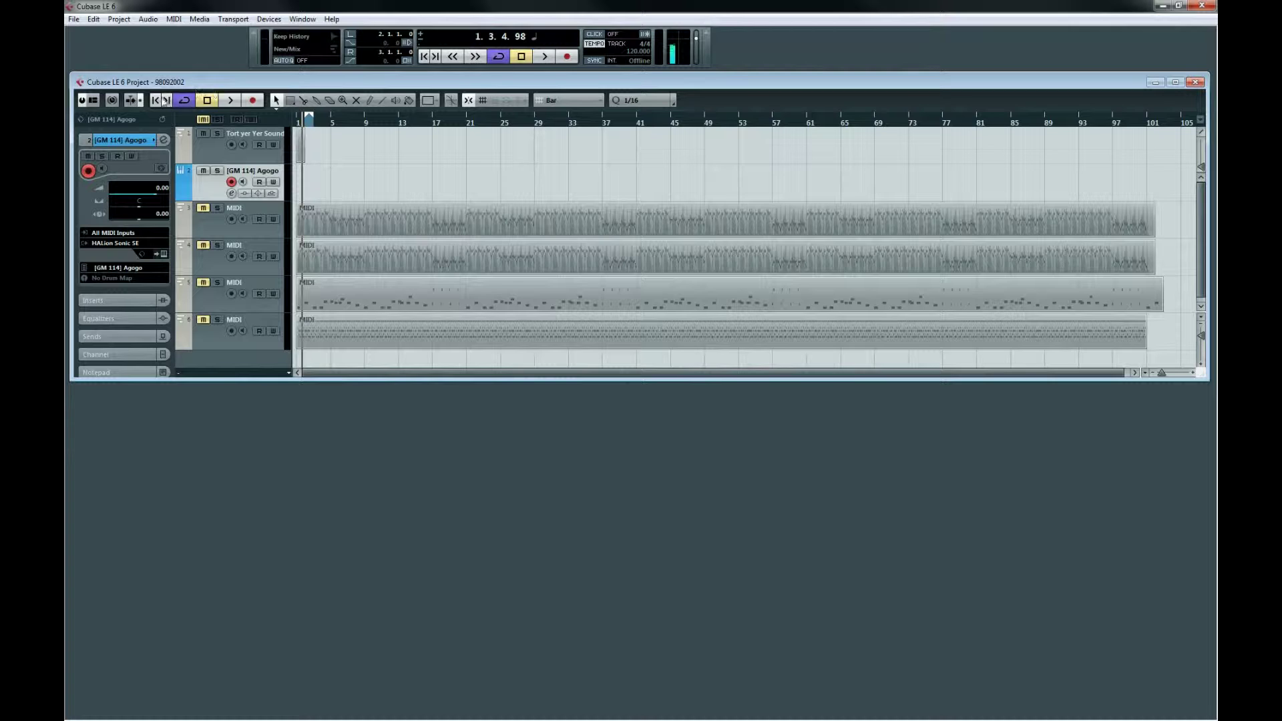
- Return the project cursor to 1.1.1.0 and copy the MIDI part from the track just below the Agogo track
left_click(159, 101)
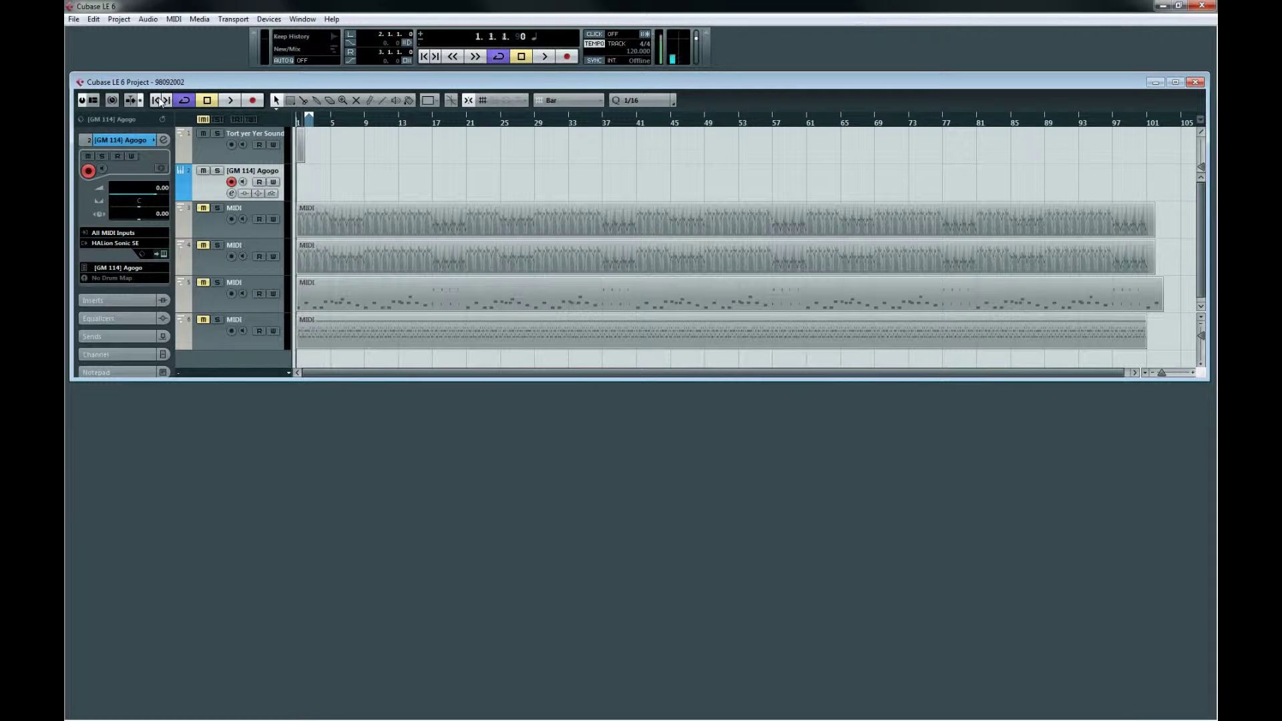
left_click(349, 214)
left_click(94, 18)
key("Escape")
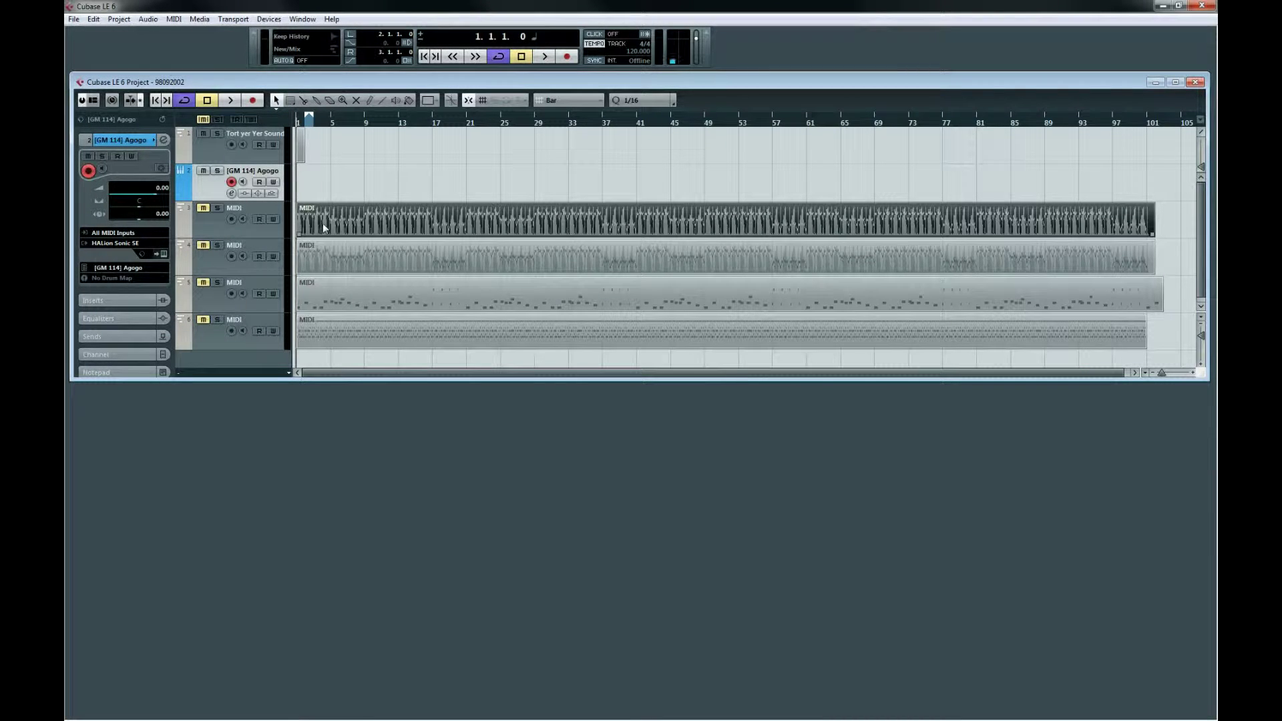
left_click(212, 229)
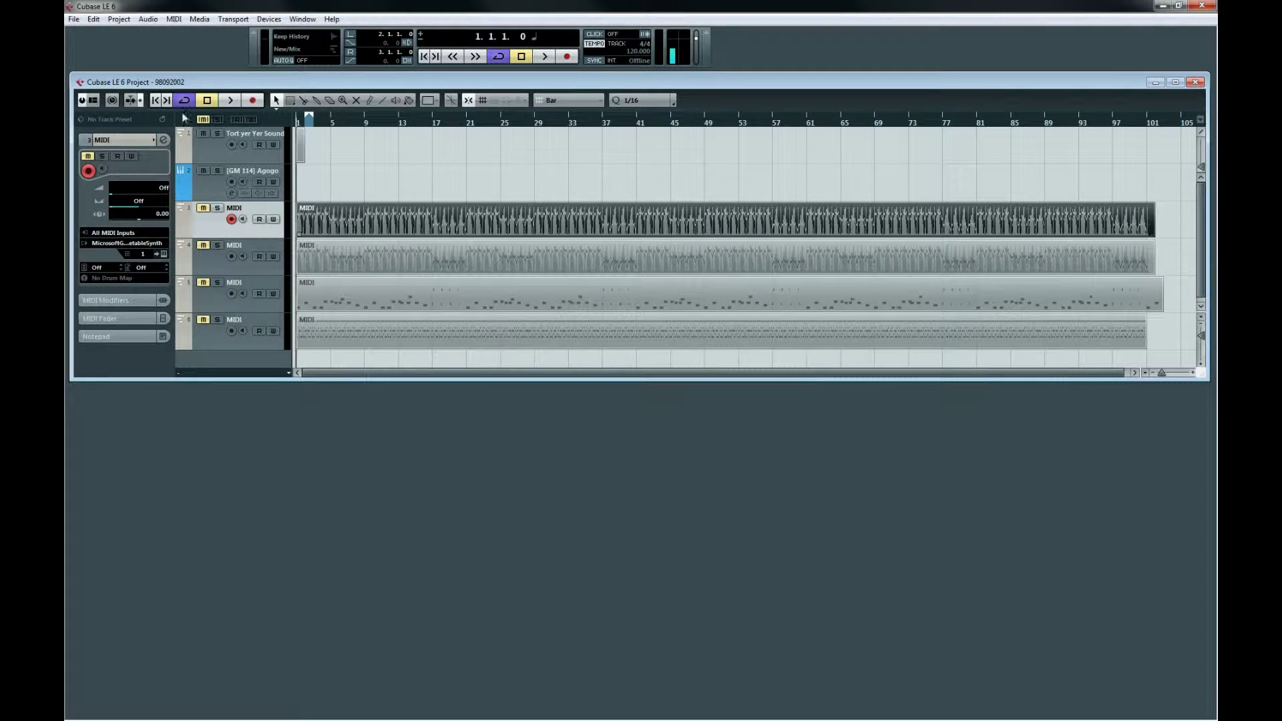
left_click(93, 18)
left_click(119, 89)
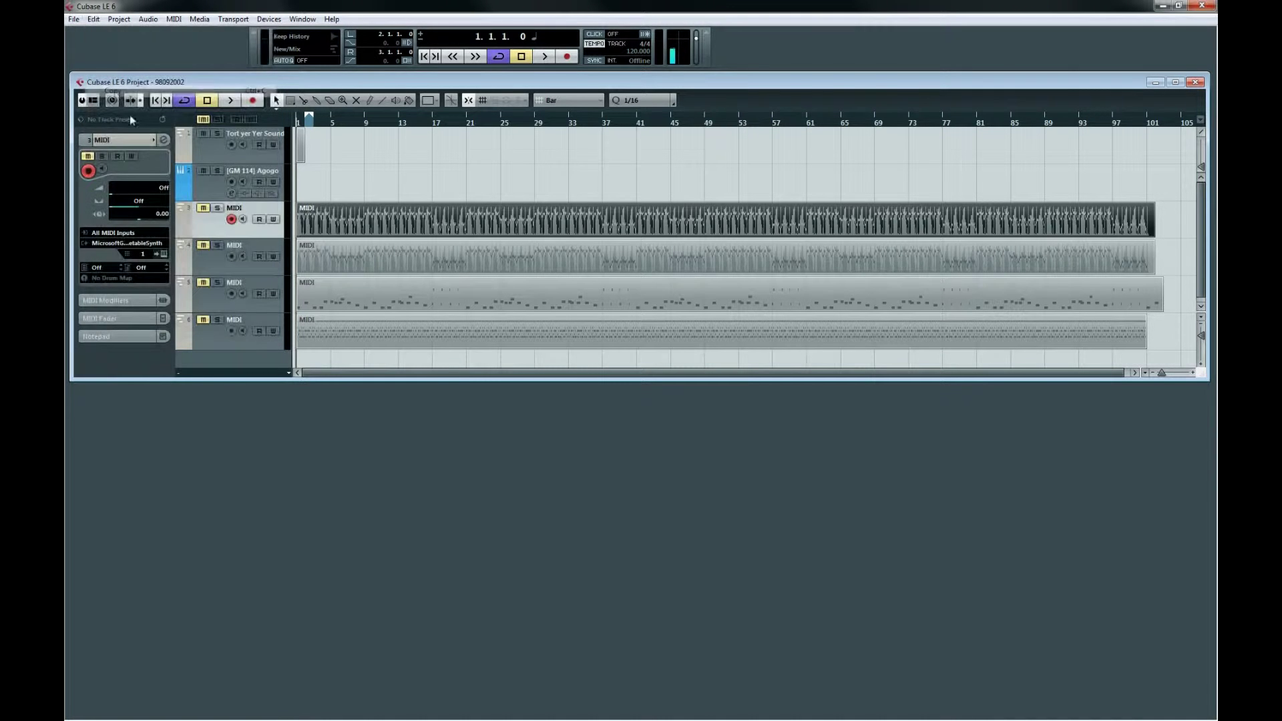
- Paste the copied MIDI part onto the Agogo track at the project start and play it back briefly
left_click(205, 183)
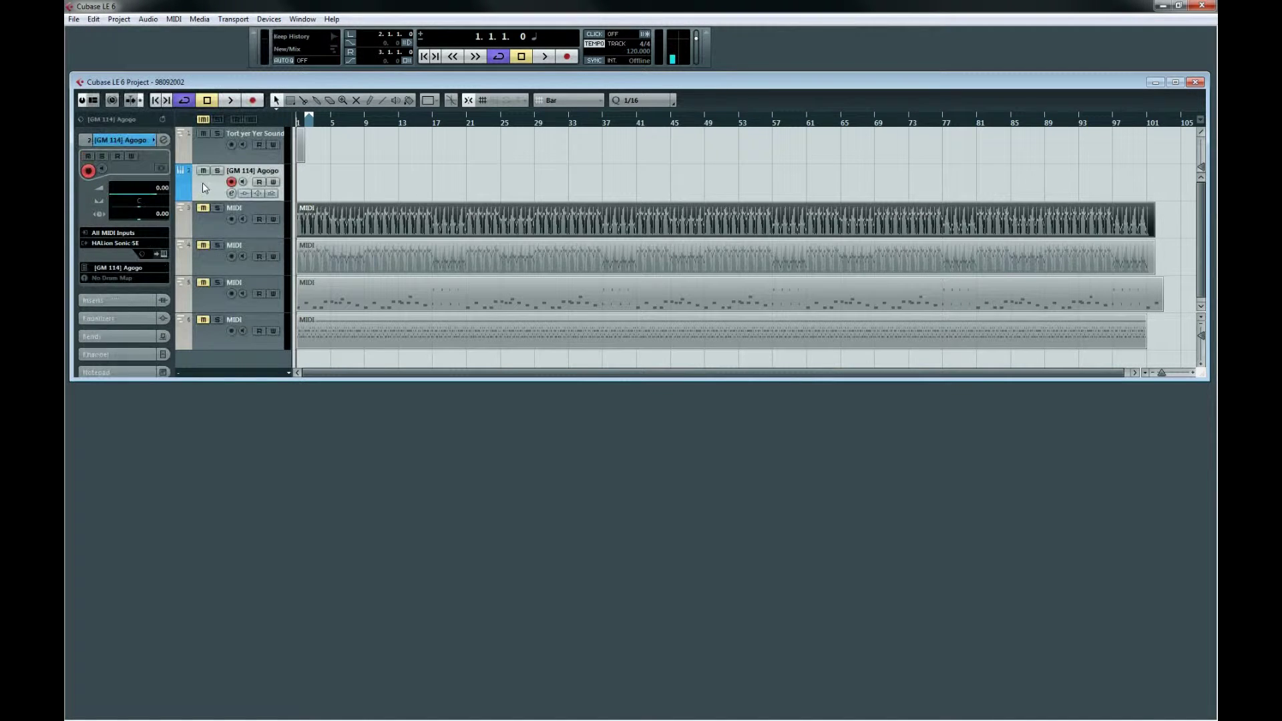
left_click(93, 21)
left_click(109, 100)
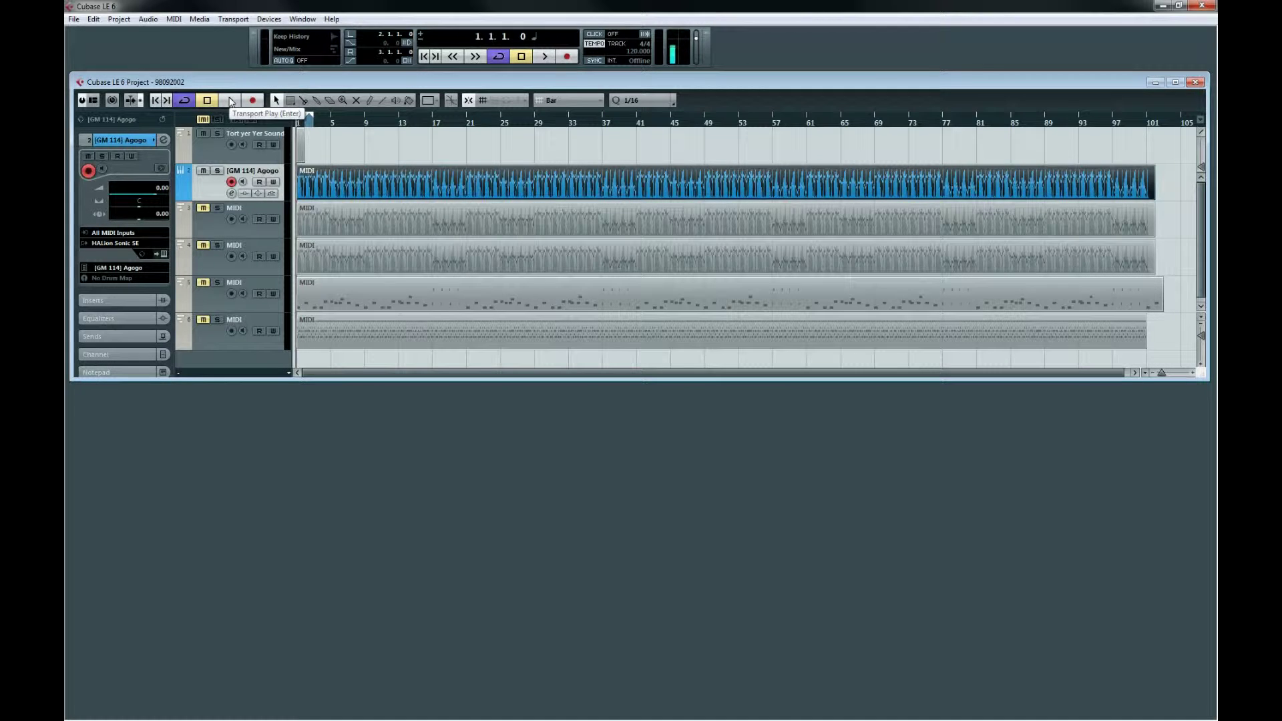
left_click(231, 102)
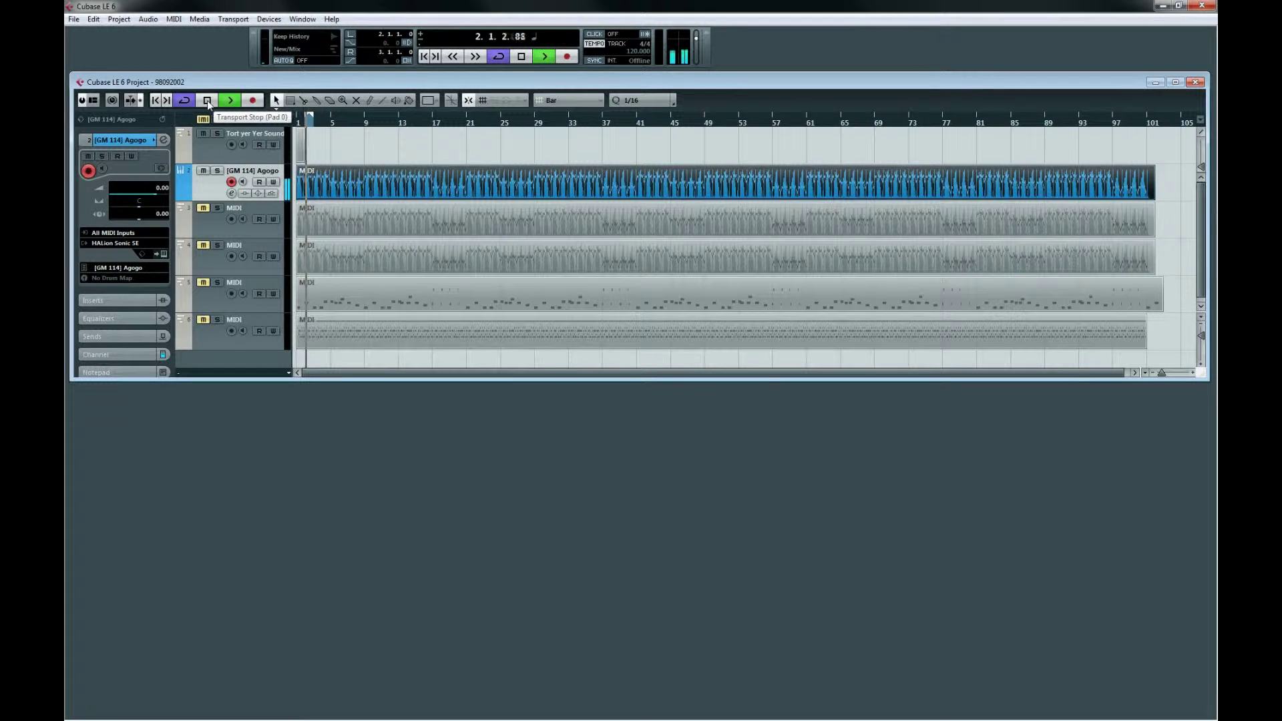
left_click(207, 101)
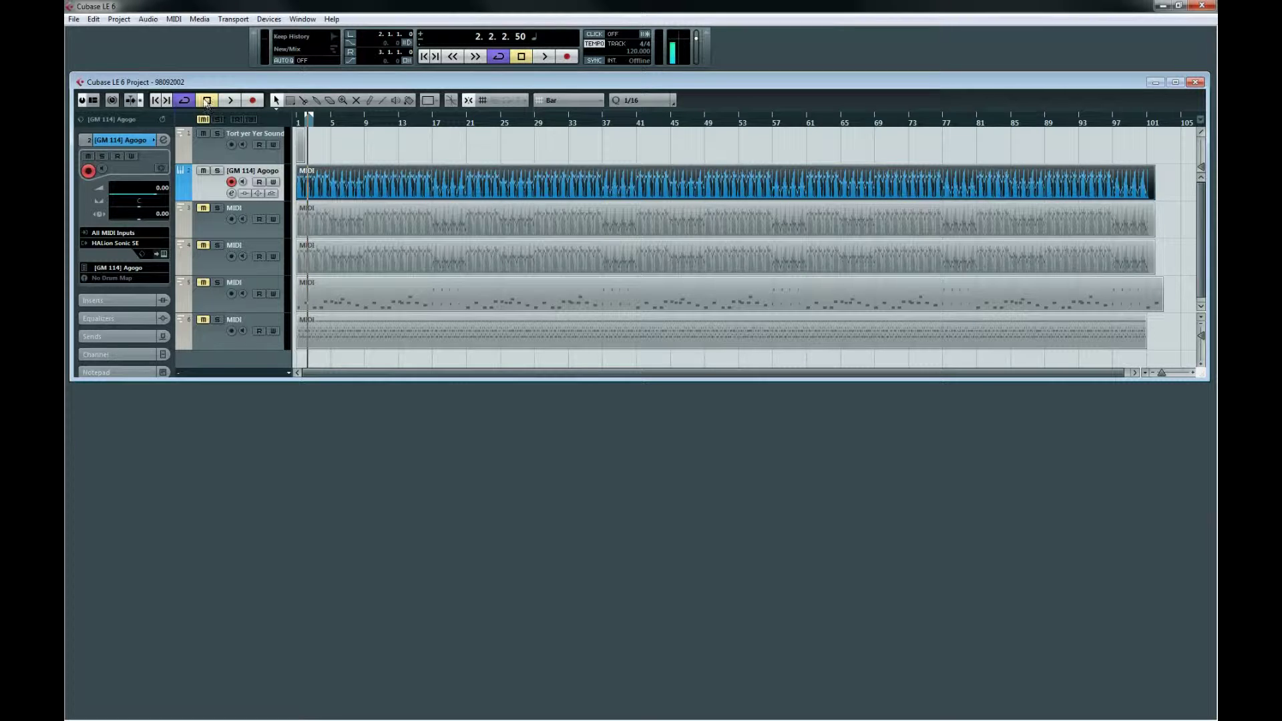
- Open the Agogo track's HALion Sonic SE options, enable General MIDI Mode, and accept replacing the loaded multi program
left_click(163, 255)
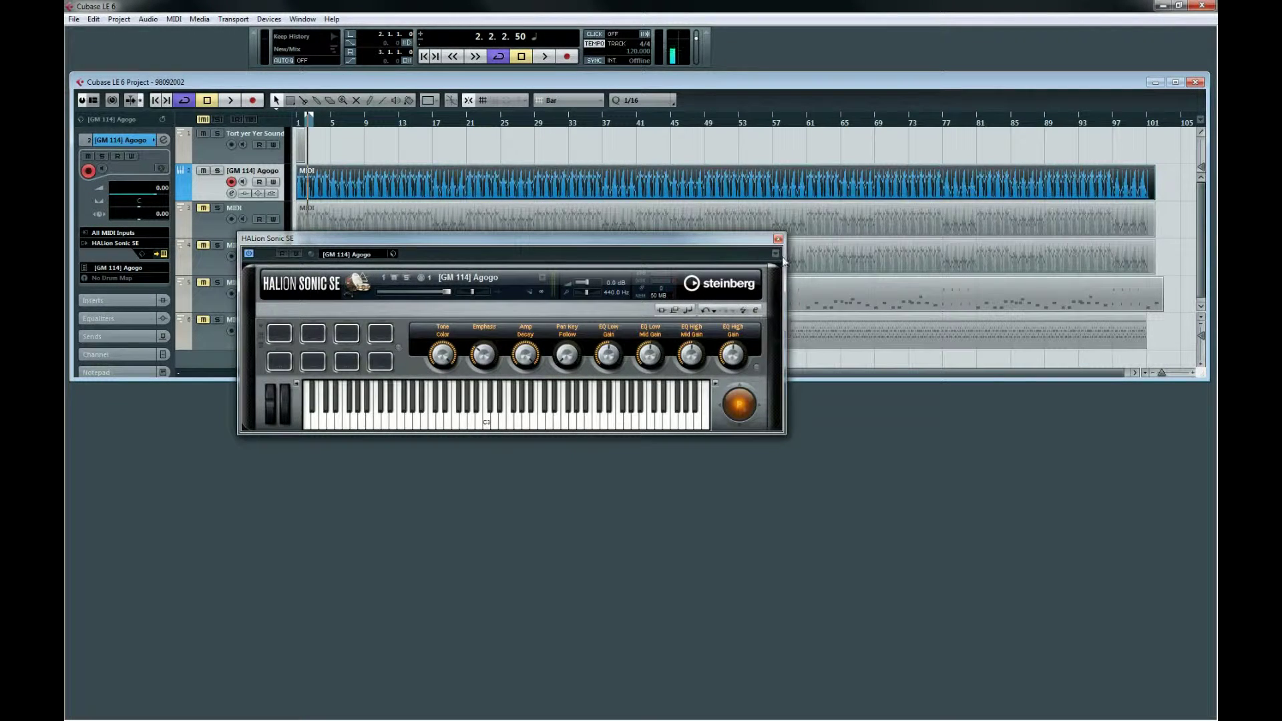
left_click(755, 310)
left_click_drag(651, 240, 634, 180)
left_click(536, 251)
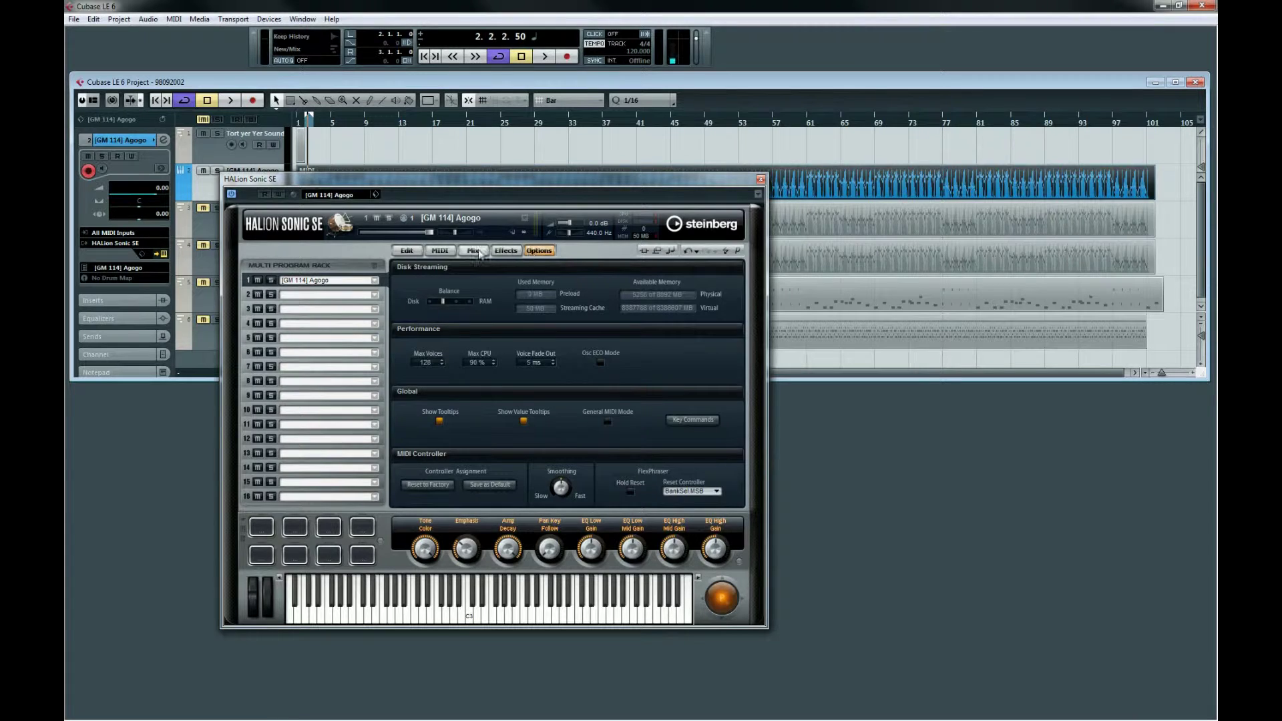
left_click(738, 251)
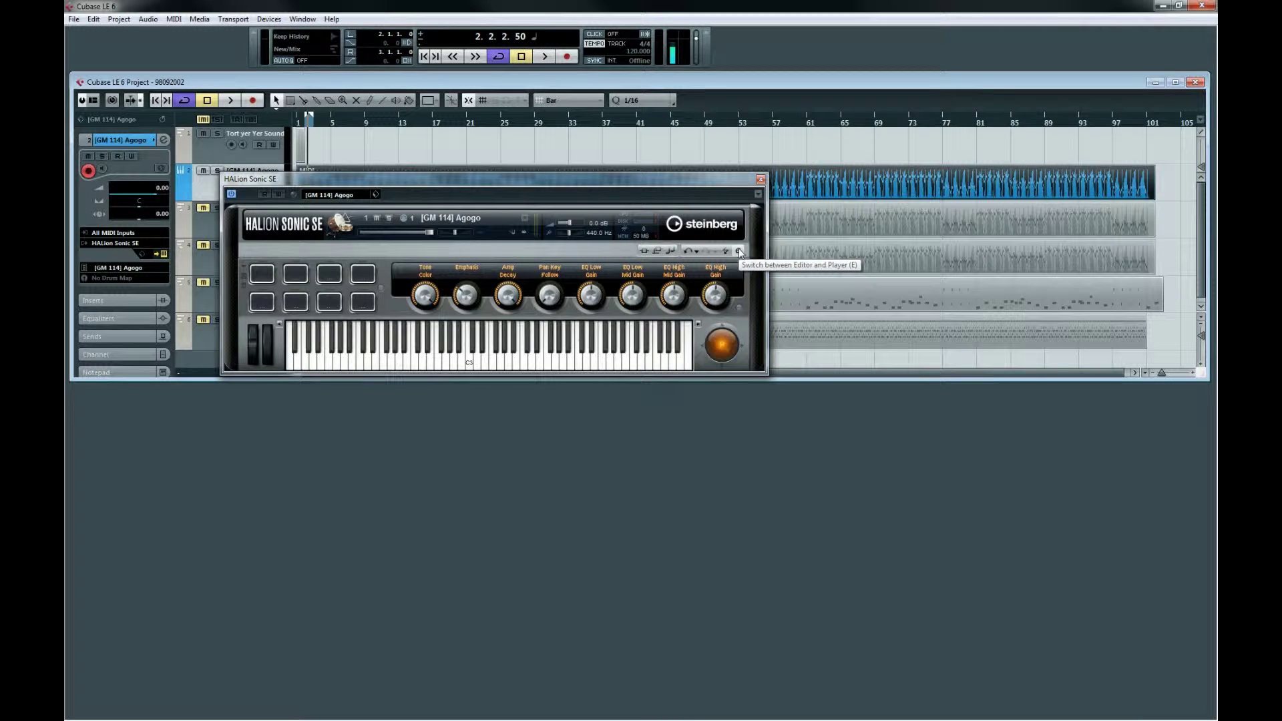
left_click(739, 251)
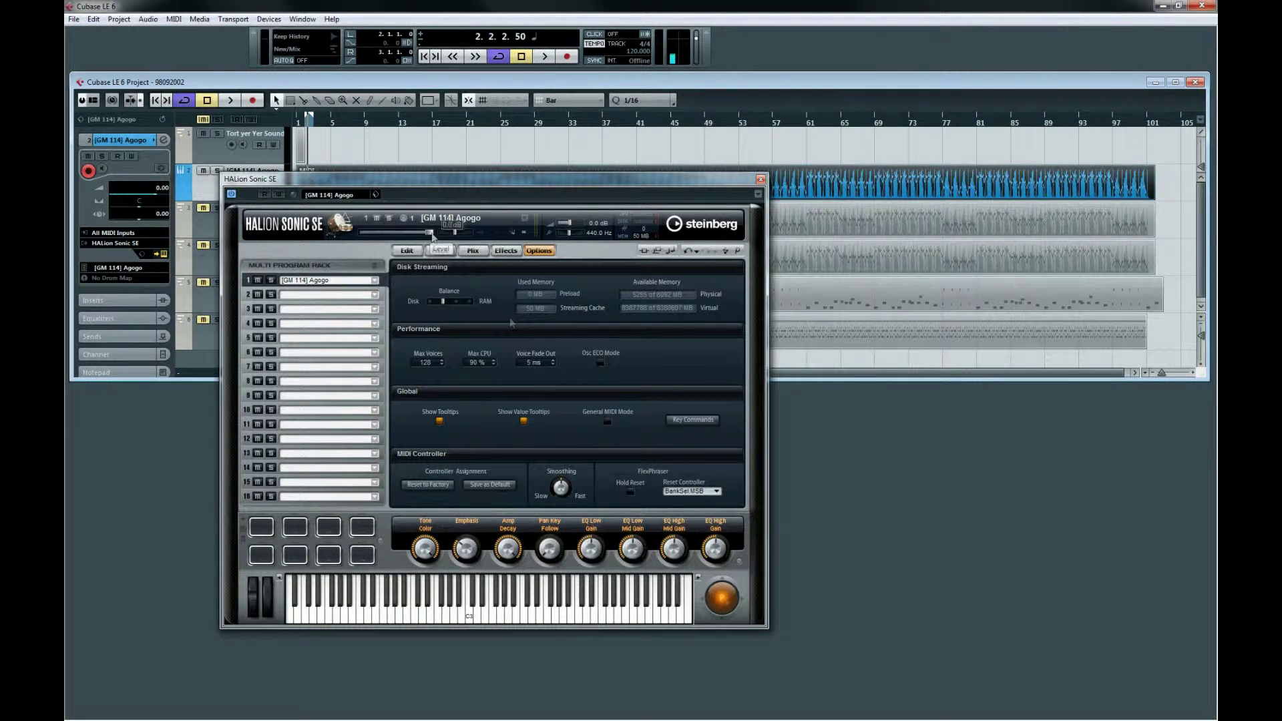
left_click(609, 421)
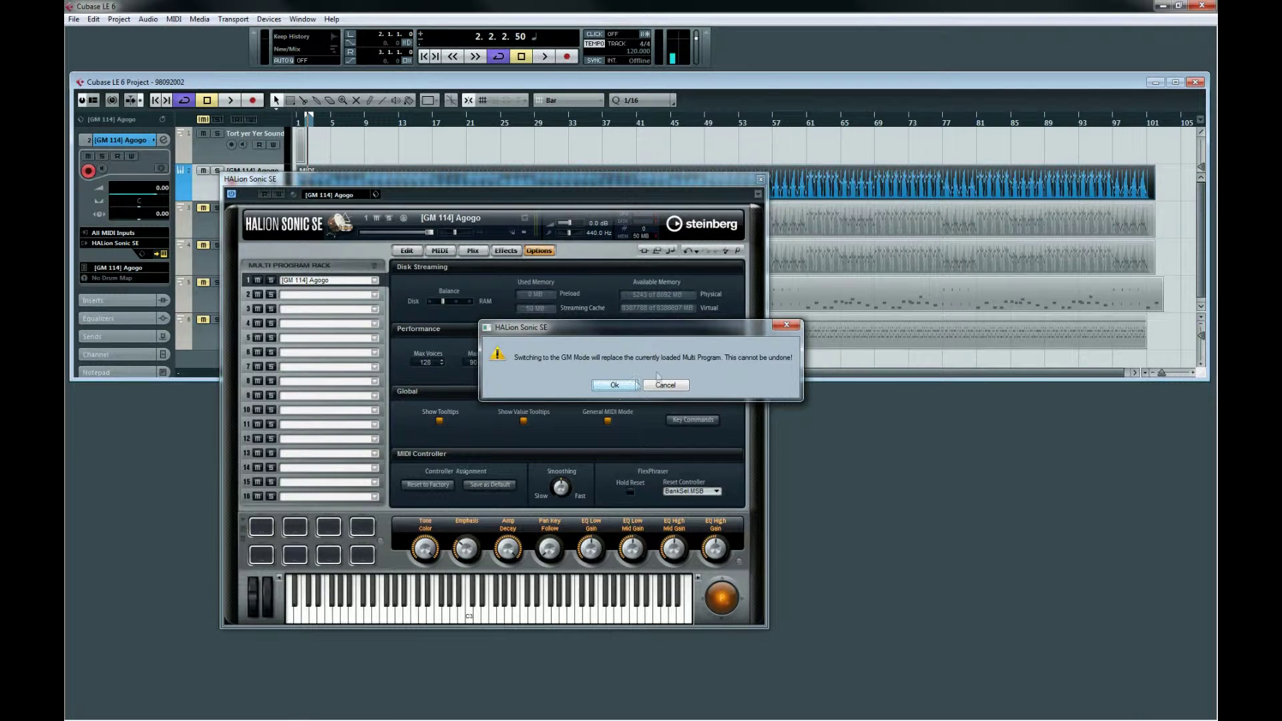
left_click(613, 386)
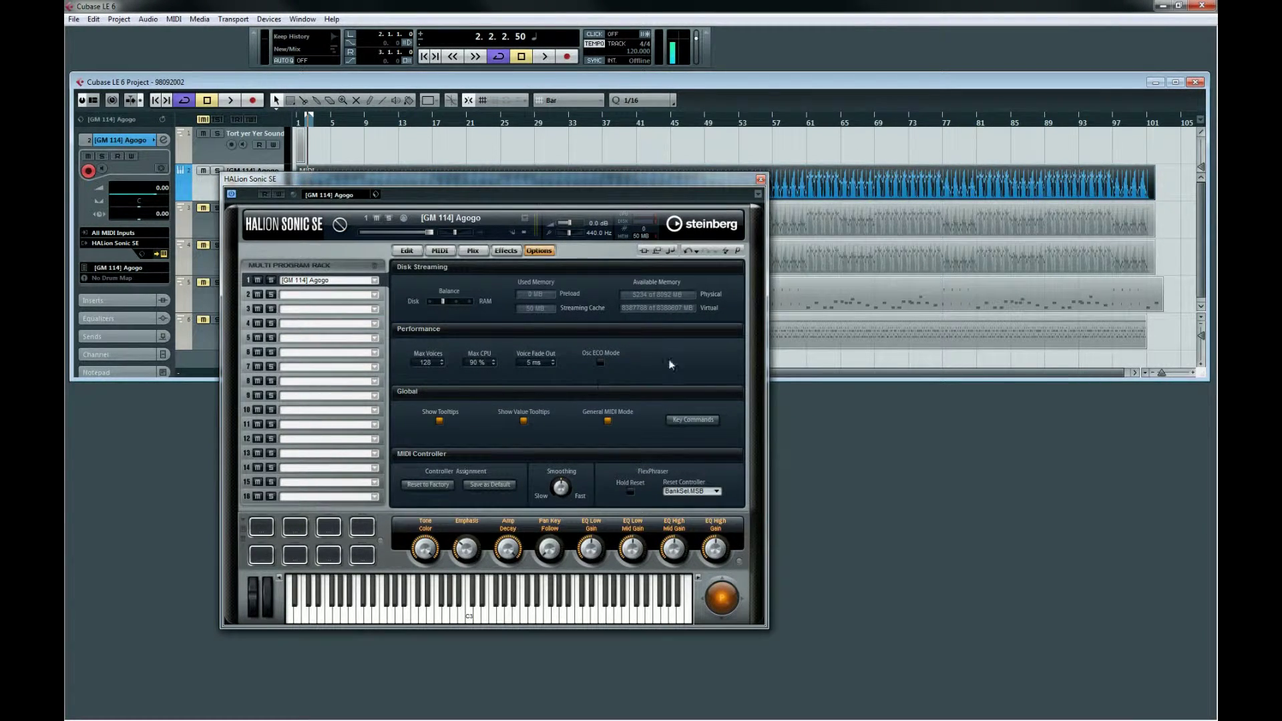
- Play the looped passage in General MIDI Mode, stop it, then collapse and close the HALion Sonic SE window
left_click(231, 102)
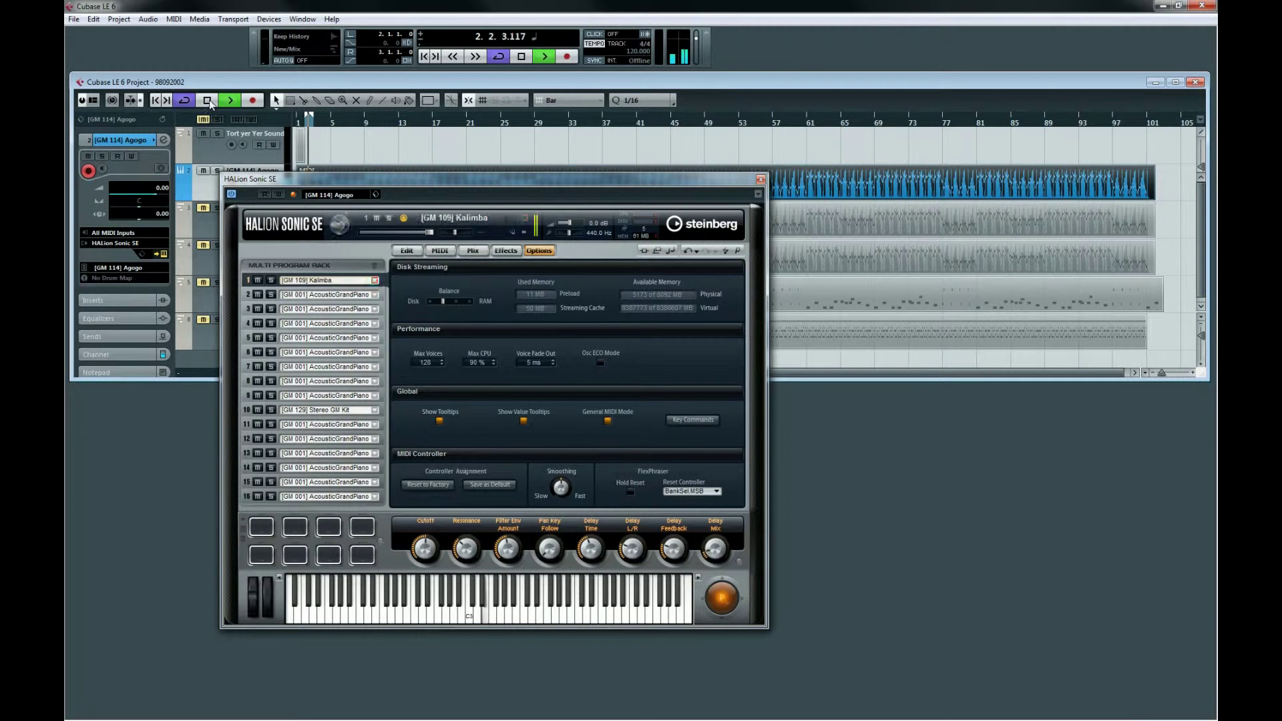
left_click(209, 102)
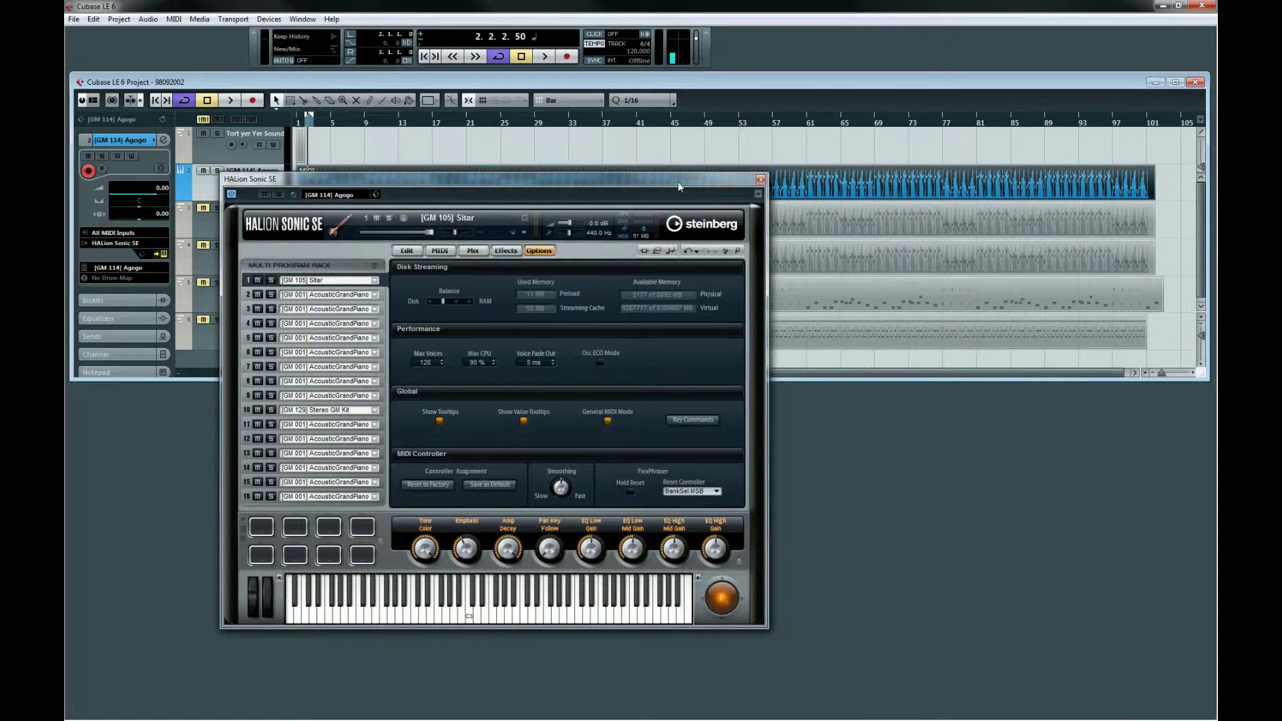
left_click(737, 252)
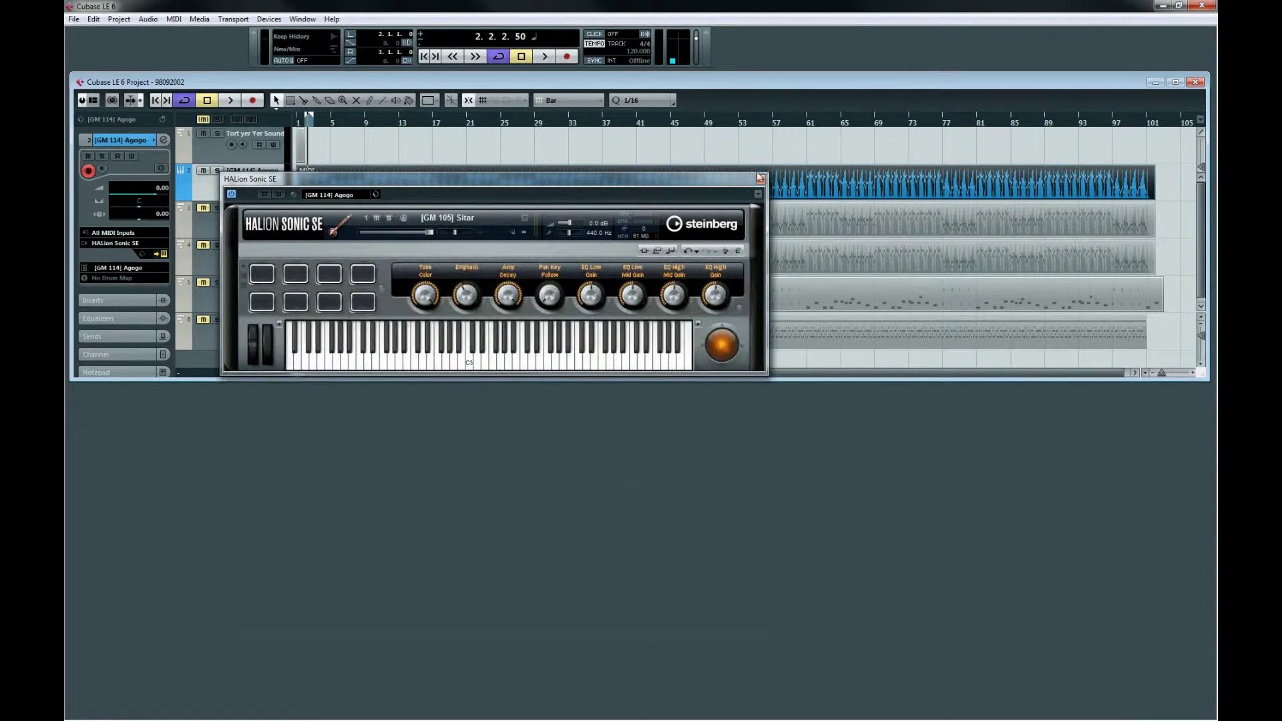
left_click(760, 179)
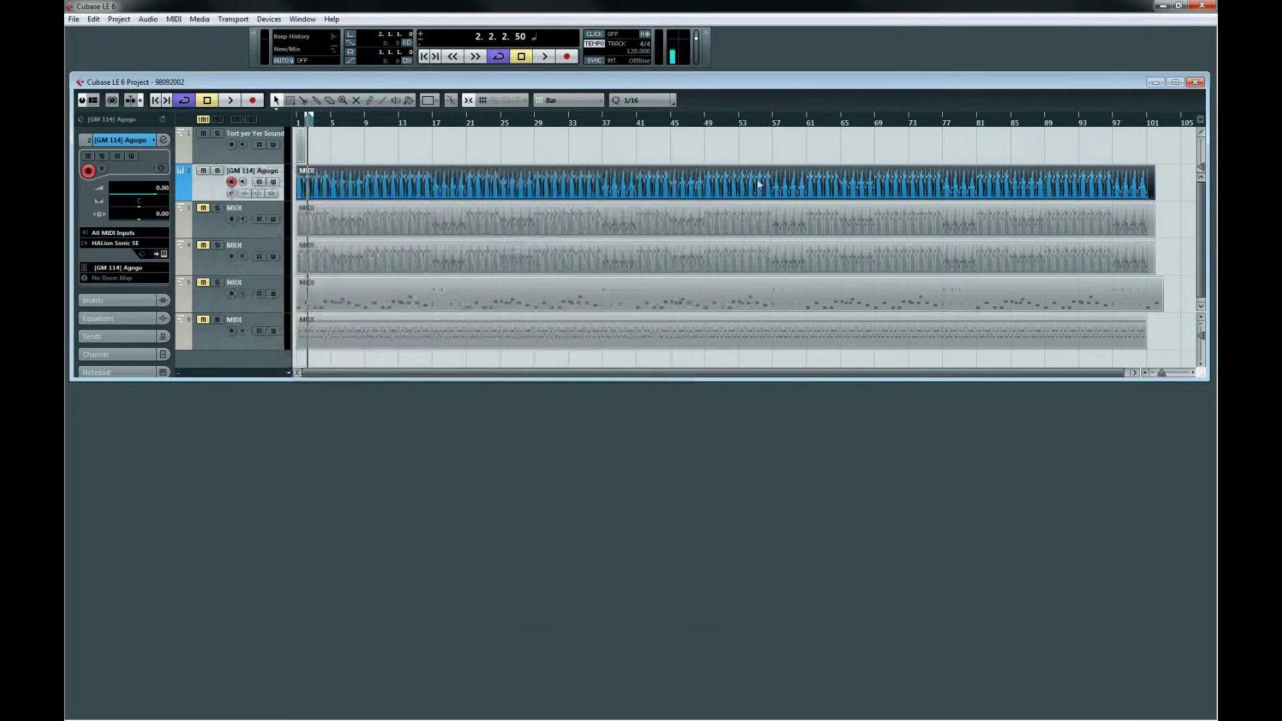
- Open the Agogo part in the Key Editor and, with snap off, shift bar 2's first program change events slightly ahead of their notes
double_click(651, 191)
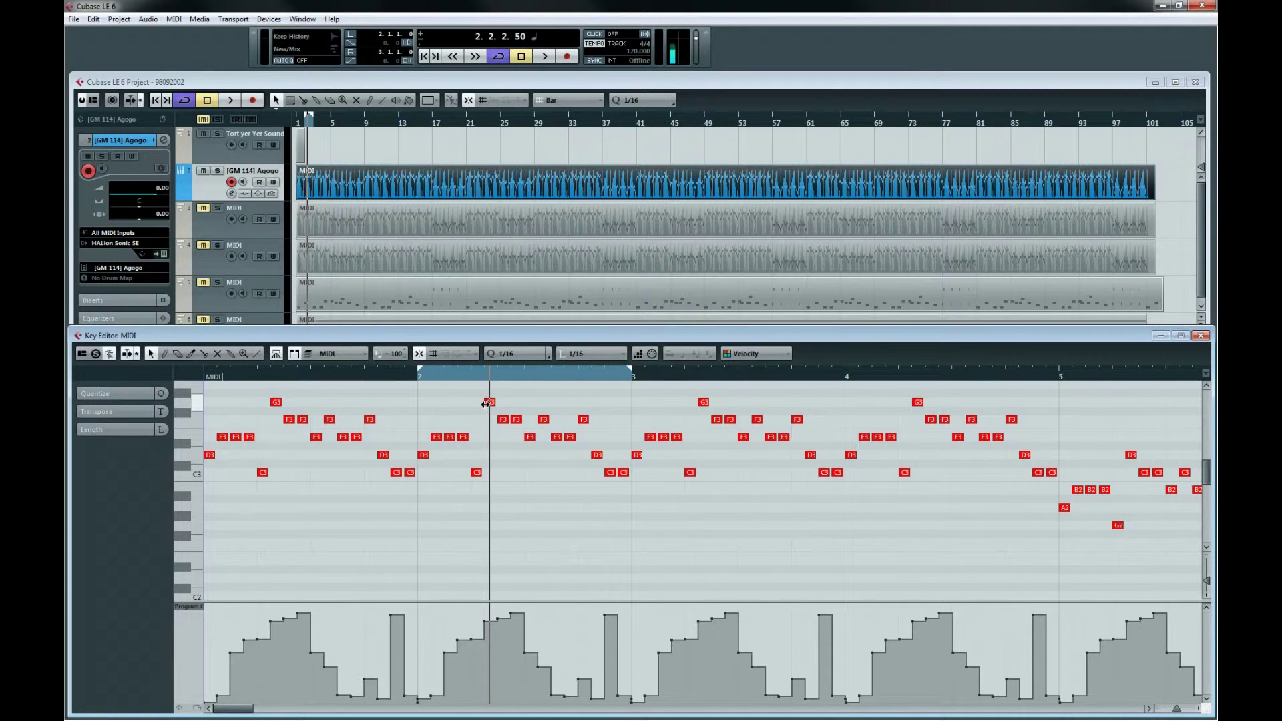
left_click(485, 377)
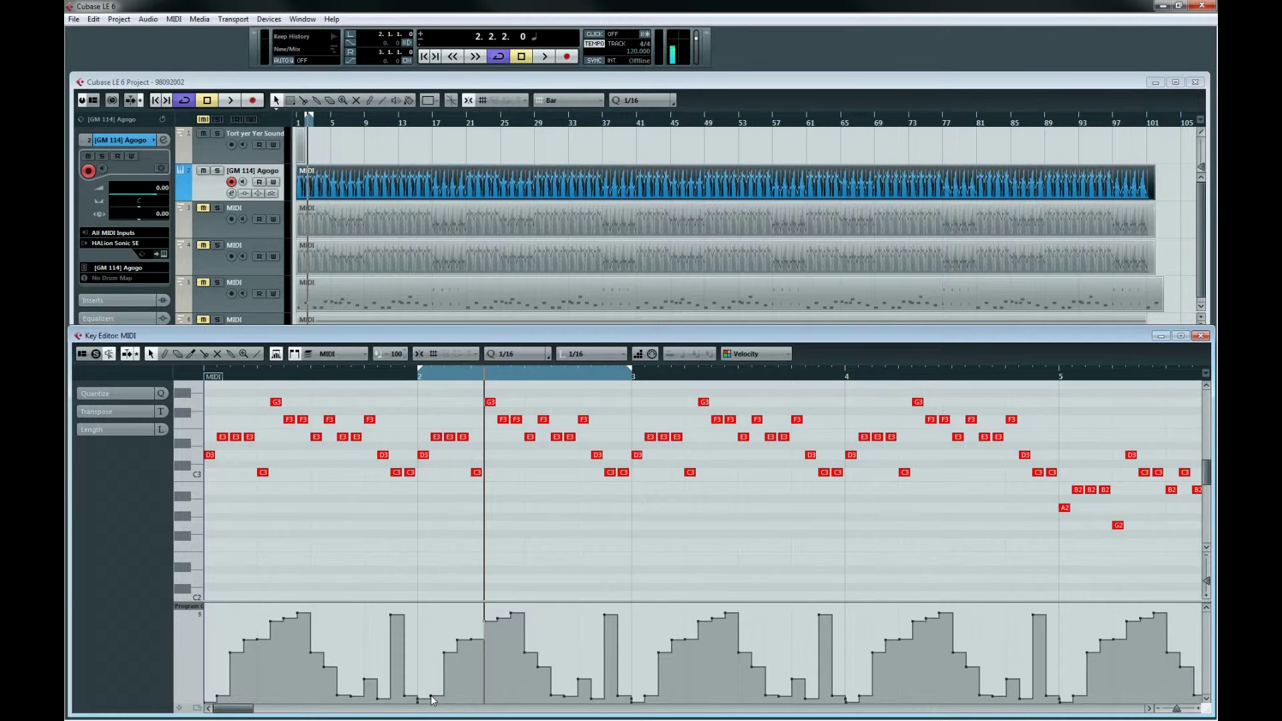
mouse_move(431, 698)
left_click_drag(443, 651, 460, 645)
left_click(454, 640)
left_click_drag(472, 643, 479, 623)
left_click_drag(483, 620, 513, 618)
left_click_drag(514, 618, 536, 670)
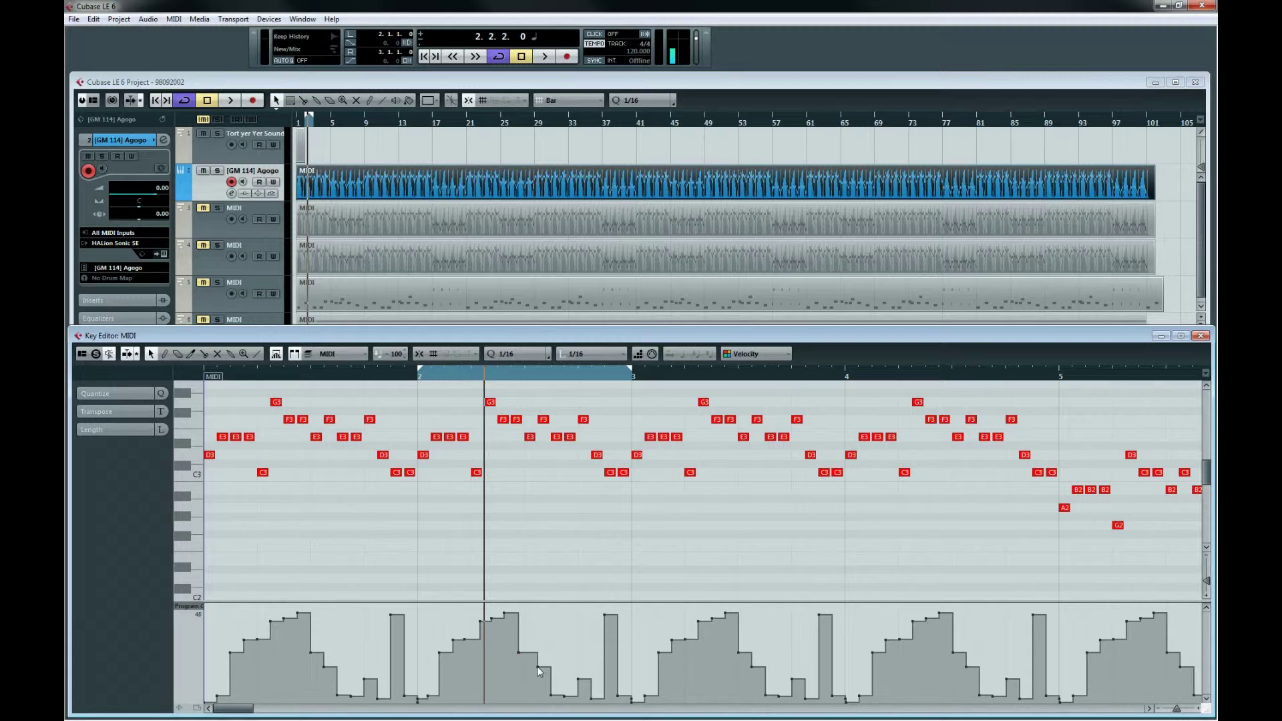
- Shift the remaining program change events in the second half of bar 2 slightly ahead of their notes
mouse_move(537, 666)
left_mouse_down()
mouse_move(544, 699)
mouse_move(560, 699)
left_mouse_up()
left_click_drag(579, 680, 572, 680)
left_click(586, 698)
left_click_drag(603, 614, 599, 615)
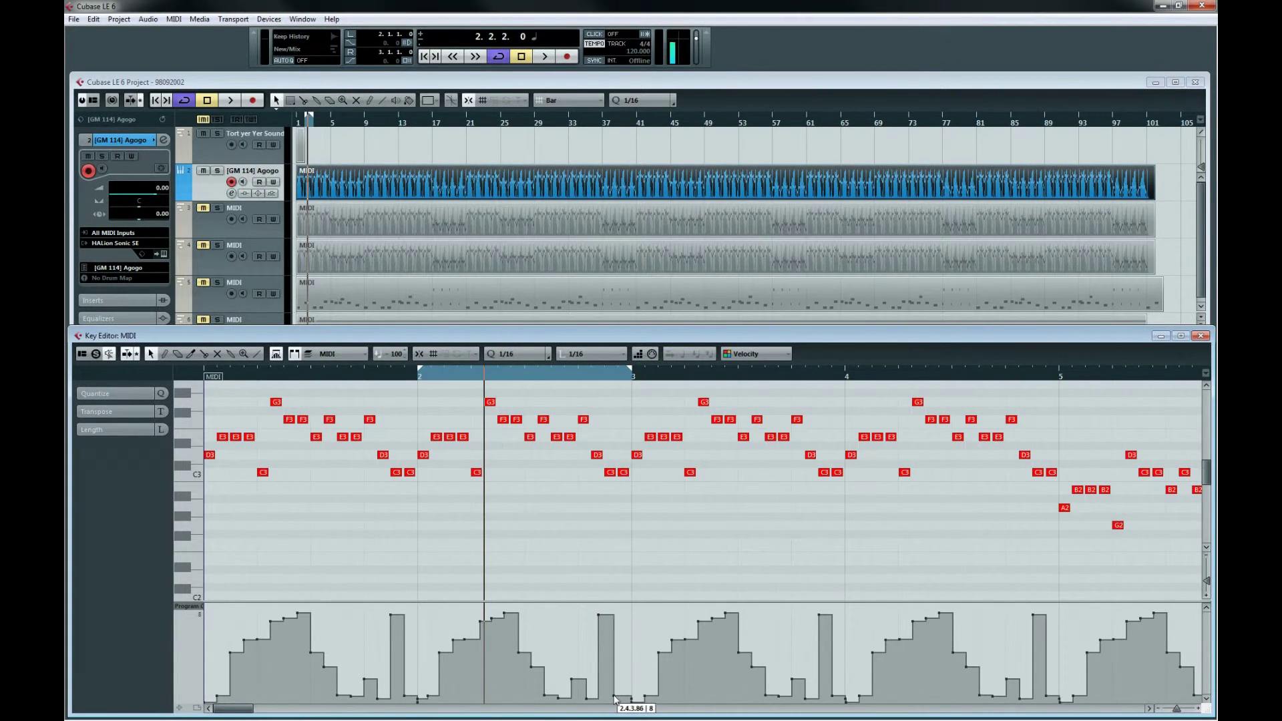
left_click_drag(619, 699, 620, 701)
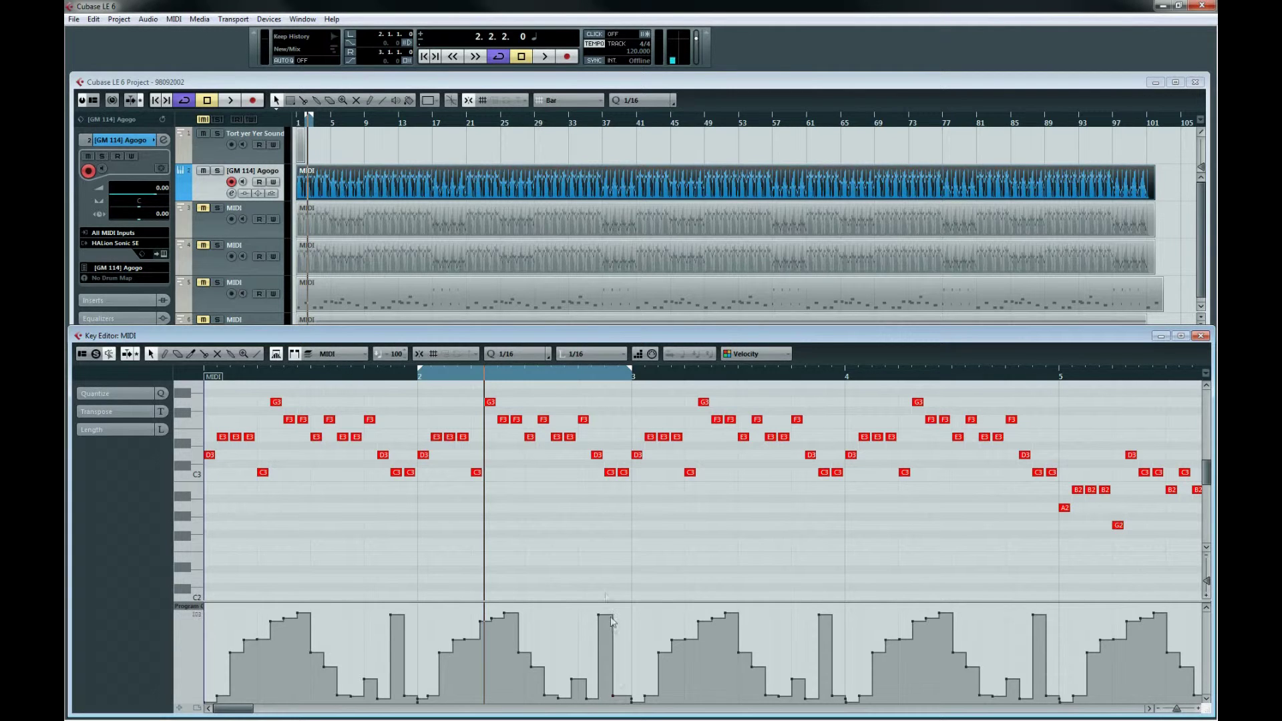
- Play back the looped bar 2 with the shifted program change events, then stop playback
left_click(233, 102)
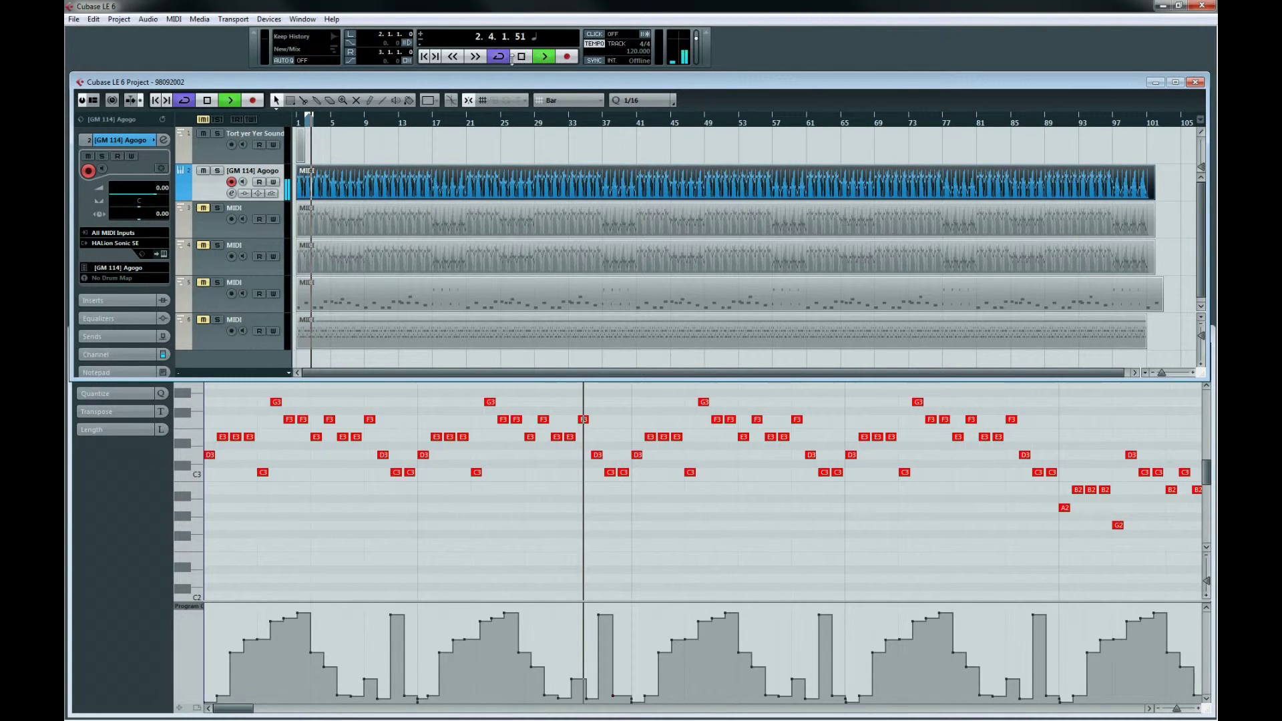
left_click(208, 102)
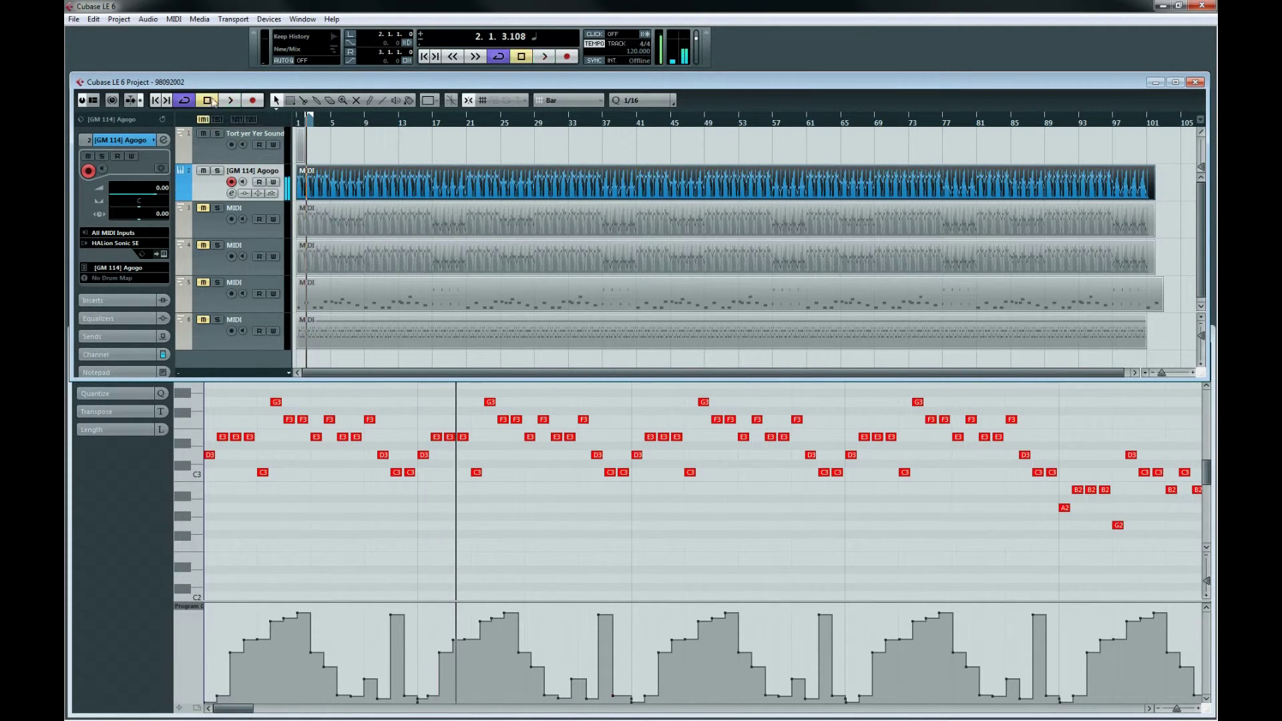